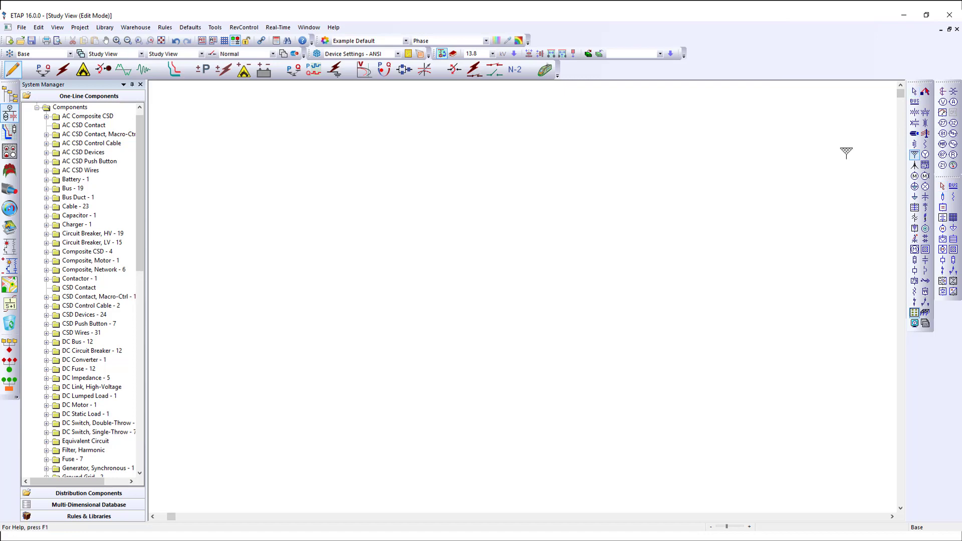
Place grid PG2, 13.8 kV Bus10, transformer T7, 6.9 kV Bus11 and lumped loads LUMP8, LUMP7, LUMP9
{"action": "left_click", "coordinate": [485, 141]}
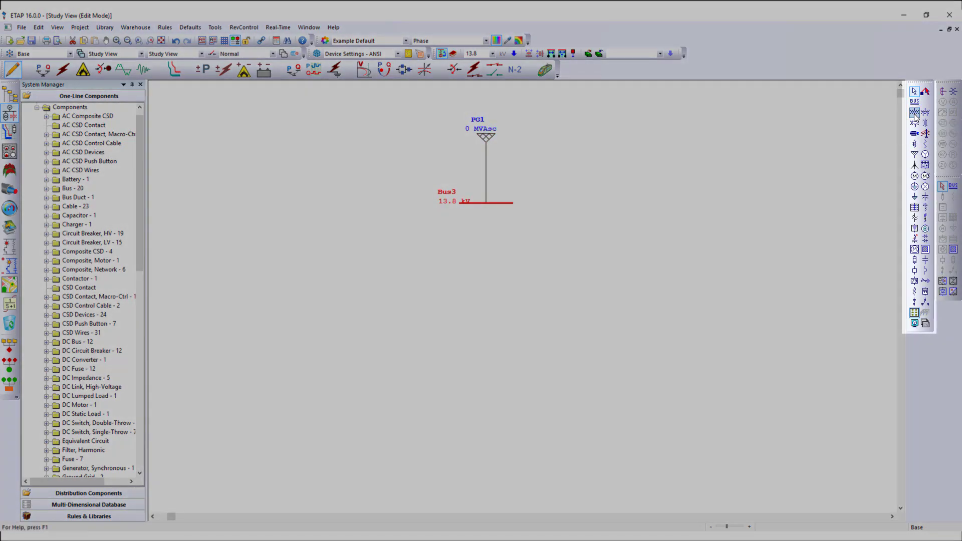
{"action": "left_click", "coordinate": [914, 114]}
{"action": "left_click", "coordinate": [914, 102]}
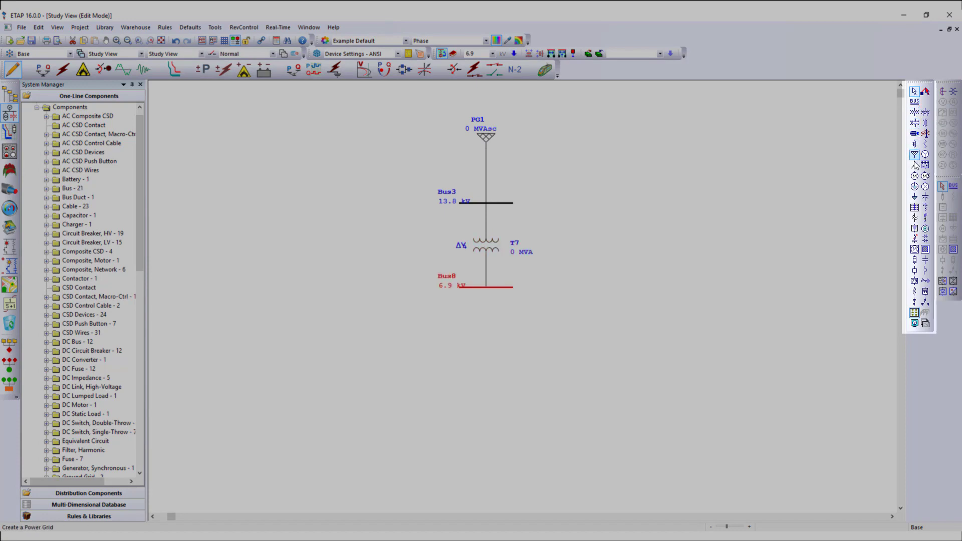
{"action": "left_click", "coordinate": [915, 186]}
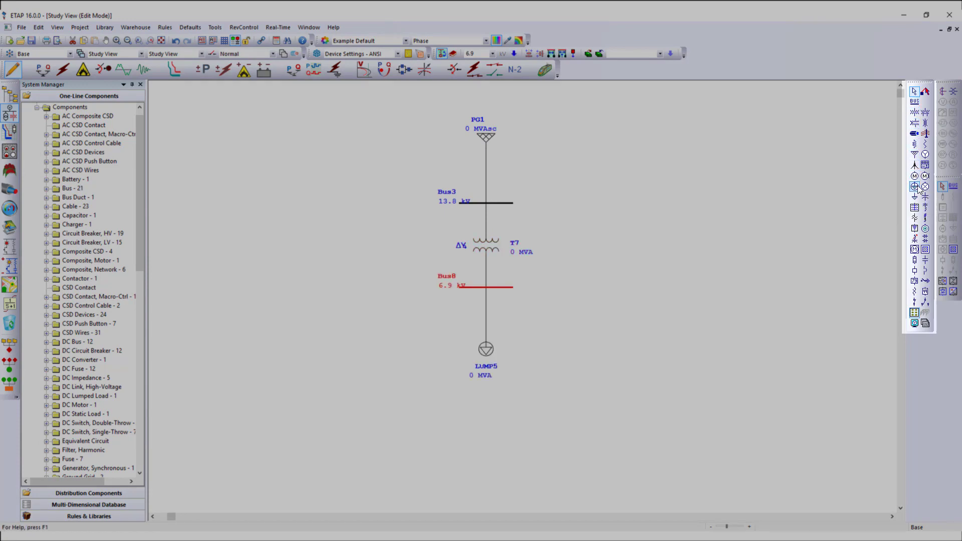
{"action": "left_click", "coordinate": [915, 186]}
{"action": "left_click", "coordinate": [915, 186]}
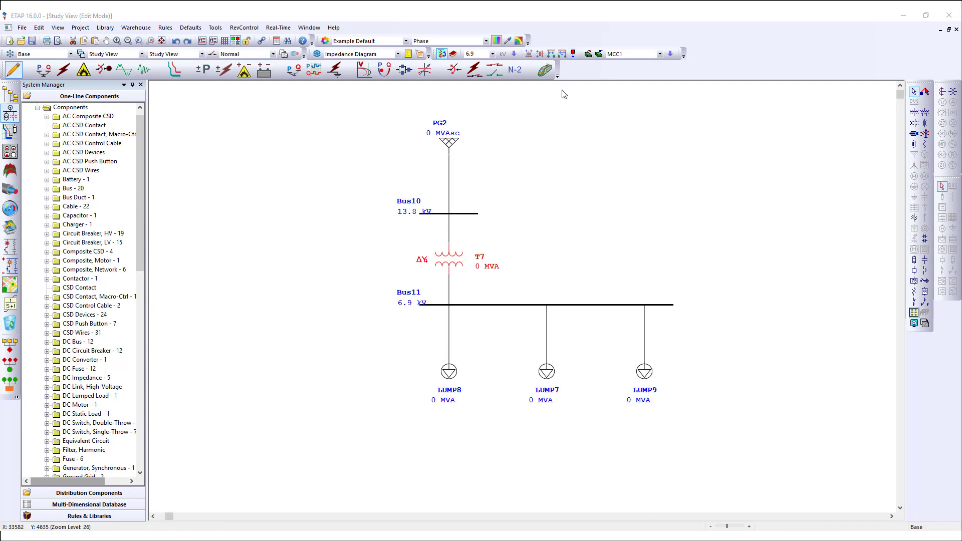
Align Bus11 and its loads under T7, then select the three lumped loads
{"action": "left_click", "coordinate": [574, 54]}
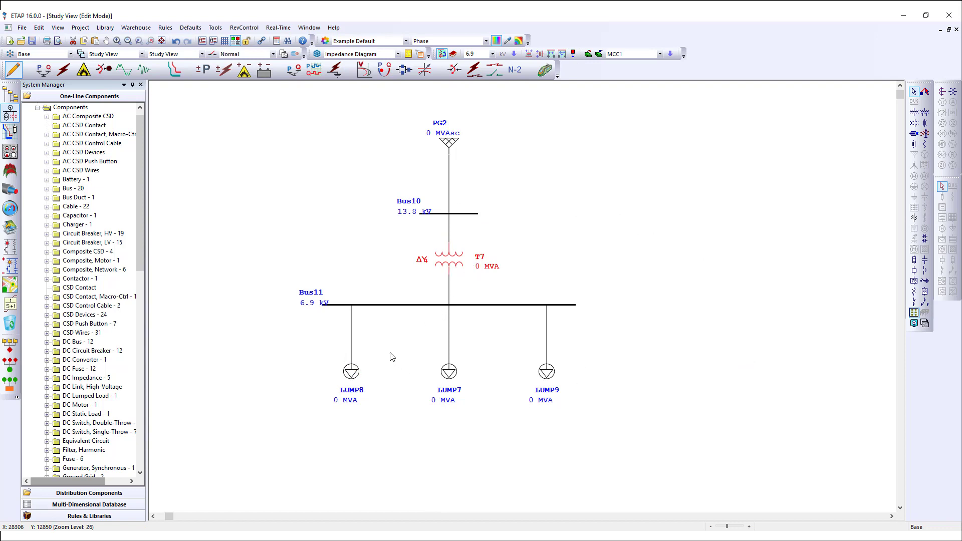
{"action": "left_click_drag", "start_coordinate": [322, 372], "coordinate": [578, 388]}
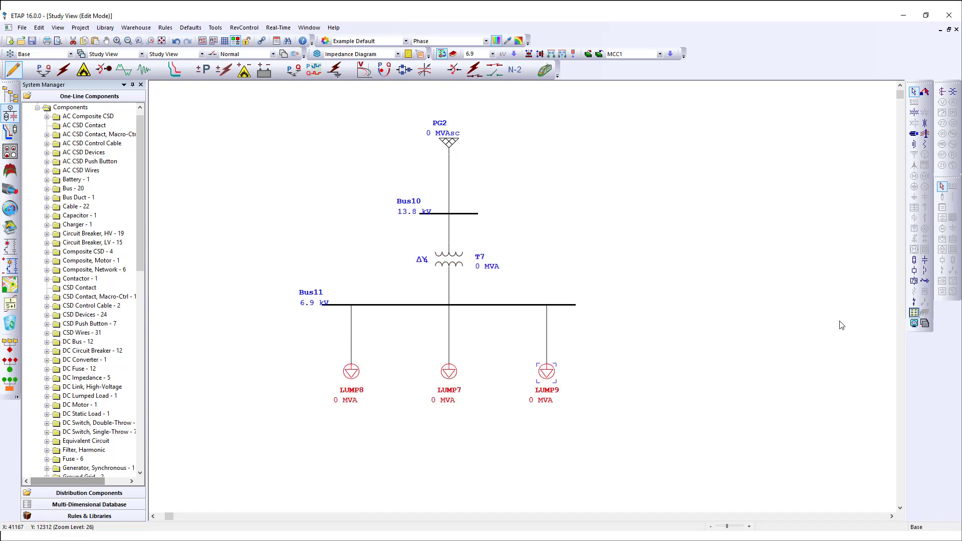
Insert circuit breakers above LUMP8, LUMP7 and LUMP9, and shift T7 up toward Bus10
{"action": "left_click", "coordinate": [921, 277]}
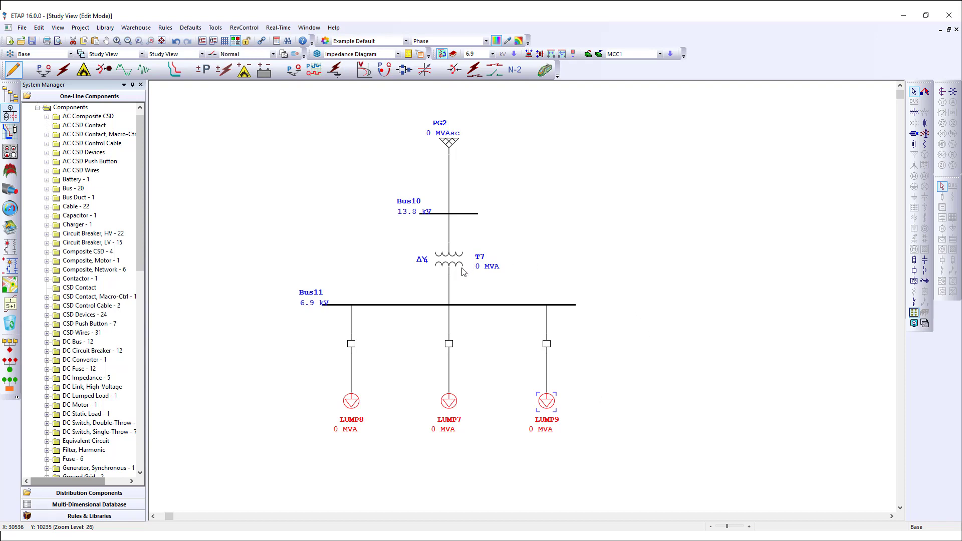
{"action": "left_click_drag", "start_coordinate": [462, 271], "coordinate": [454, 257]}
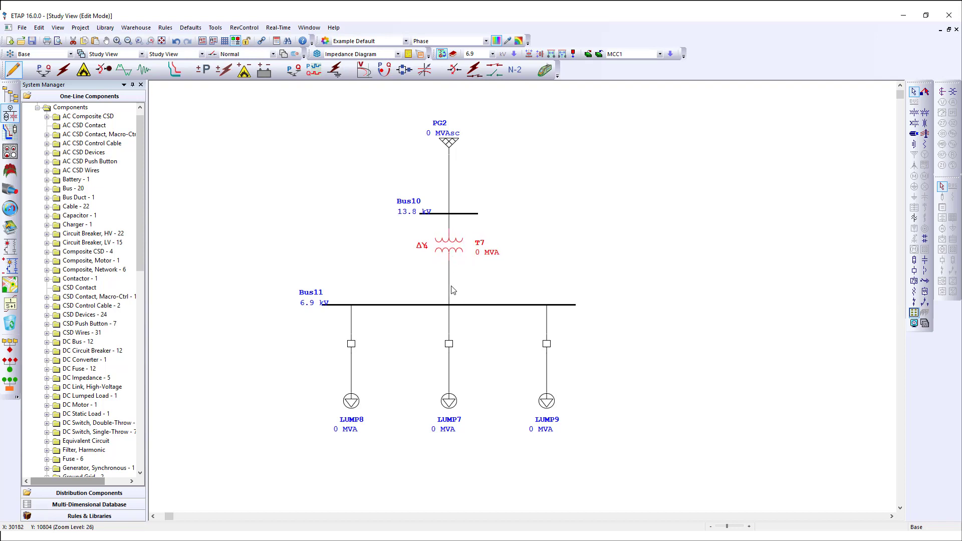
Insert Cable12 into the connector between transformer T7 and Bus11
{"action": "left_click", "coordinate": [450, 287]}
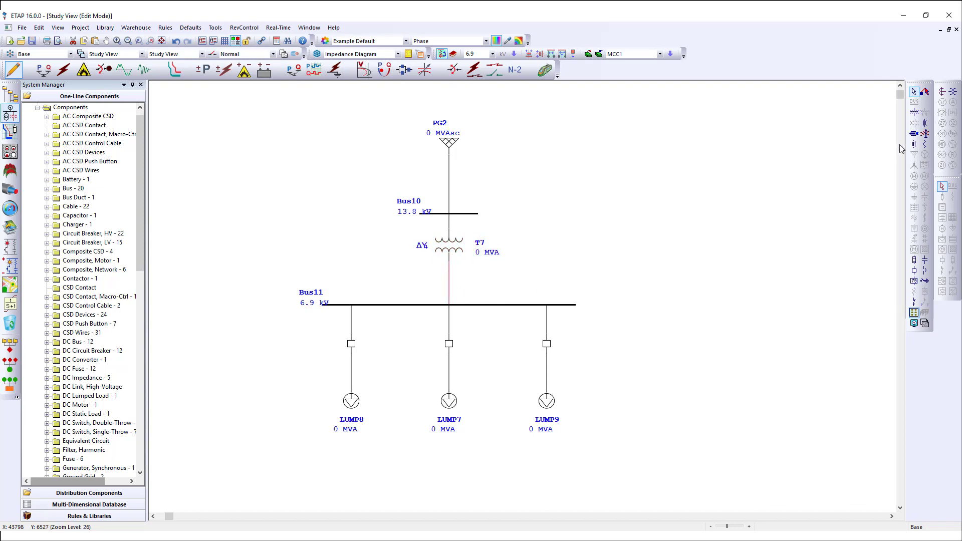
{"action": "left_click", "coordinate": [915, 133]}
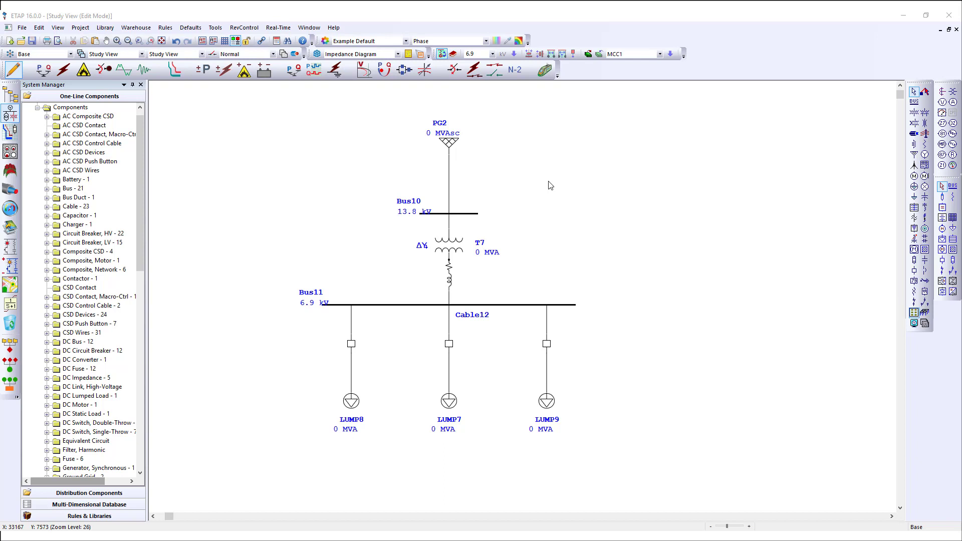
Set Bus11 to 4.16 kV, then view the example one-line with the Sub3 Net network
{"action": "left_click", "coordinate": [480, 306]}
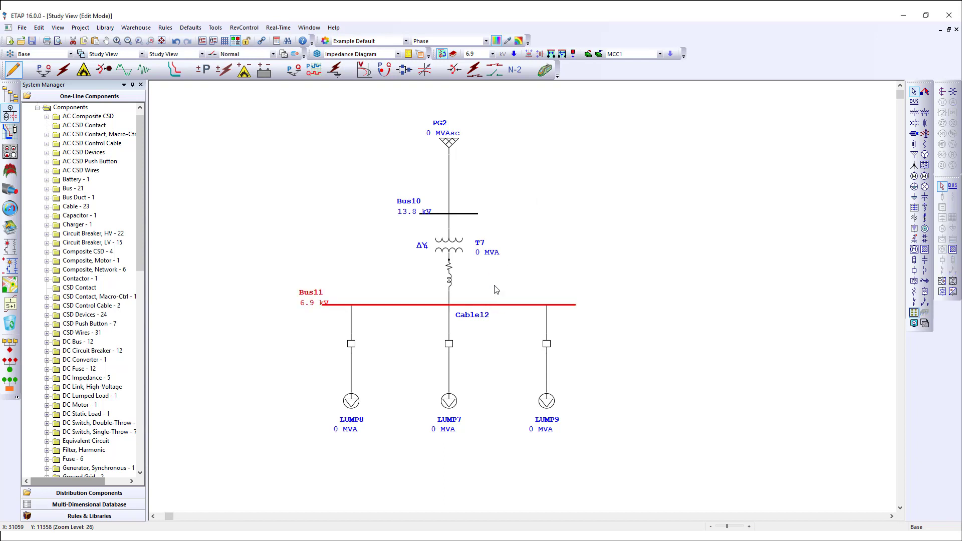
{"action": "left_click", "coordinate": [494, 55]}
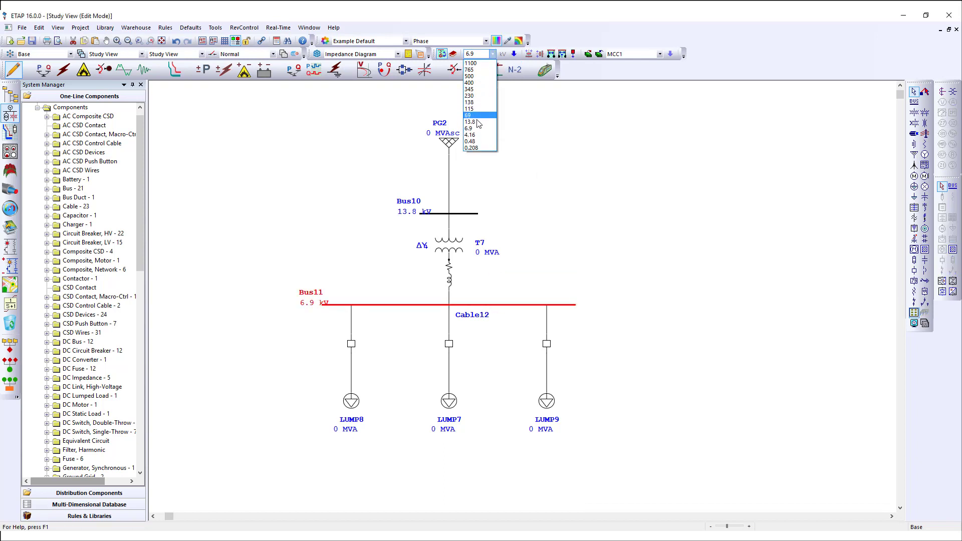
{"action": "left_click", "coordinate": [476, 135]}
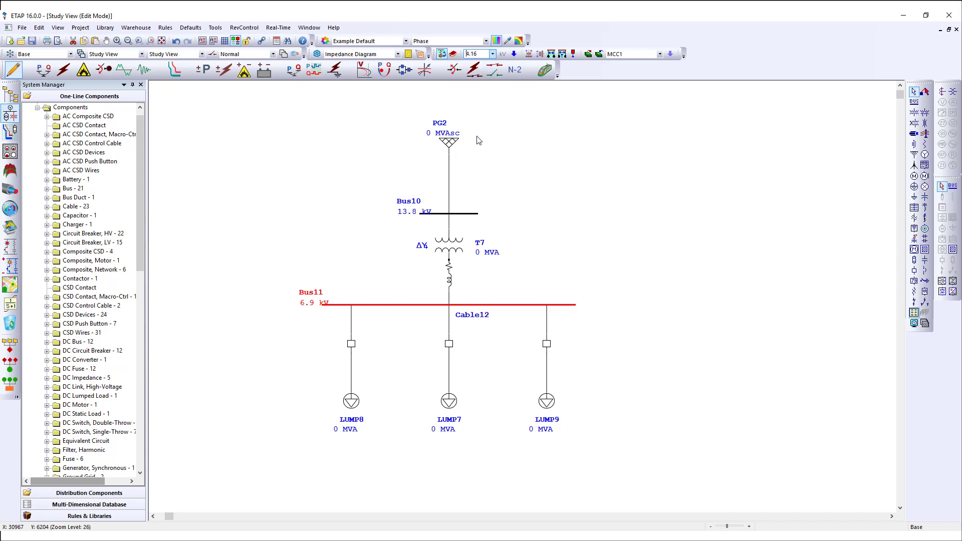
{"action": "left_click", "coordinate": [513, 54]}
{"action": "left_click_drag", "start_coordinate": [355, 247], "coordinate": [505, 278]}
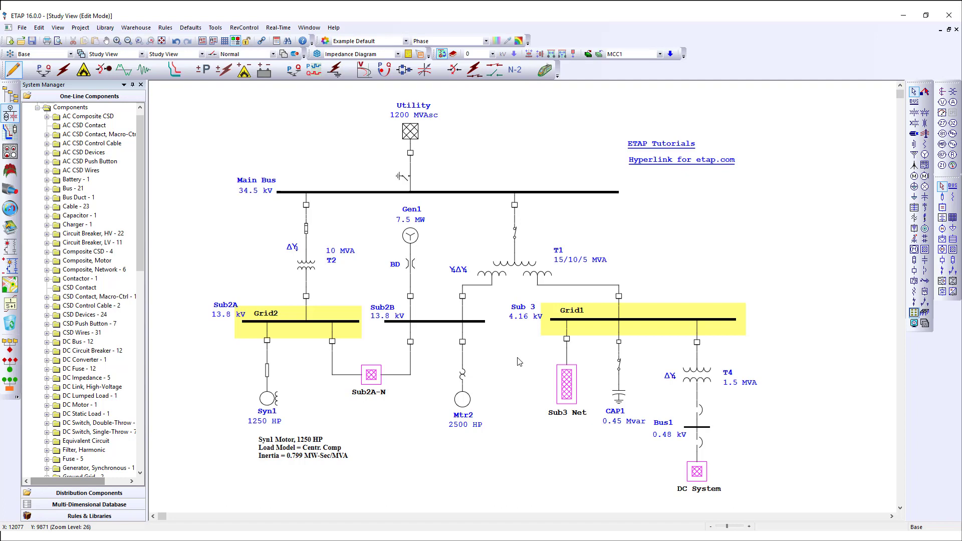
Open the Sub3 Net composite network to view its Sub3 Swgr one-line
{"action": "double_click", "coordinate": [566, 389]}
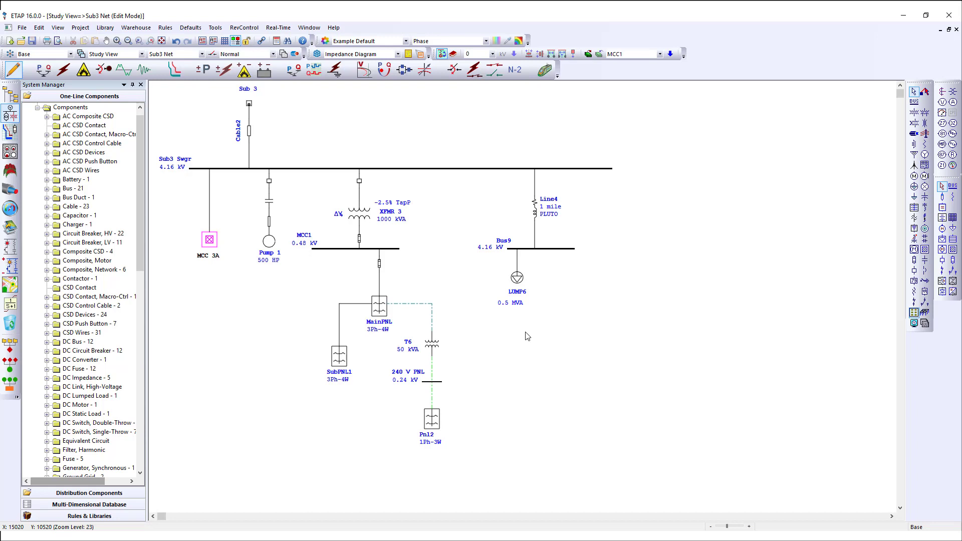
{"action": "scroll", "coordinate": [629, 336], "scroll_direction": "up", "scroll_amount": 1}
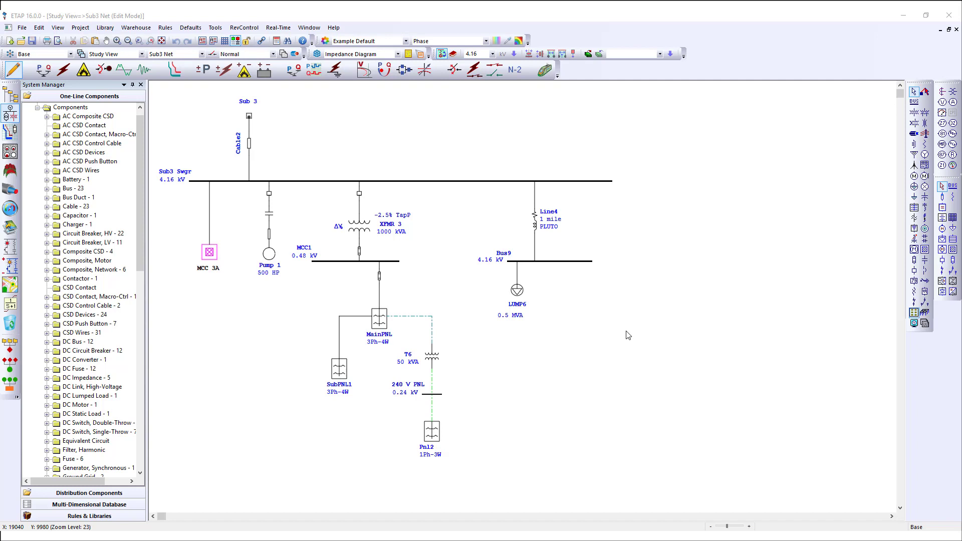
Under Bus9 add phase adapter SPFdr1, Cable17, a fuse, 2.402 kV Bus3 and load LUMP5
{"action": "left_click", "coordinate": [572, 261]}
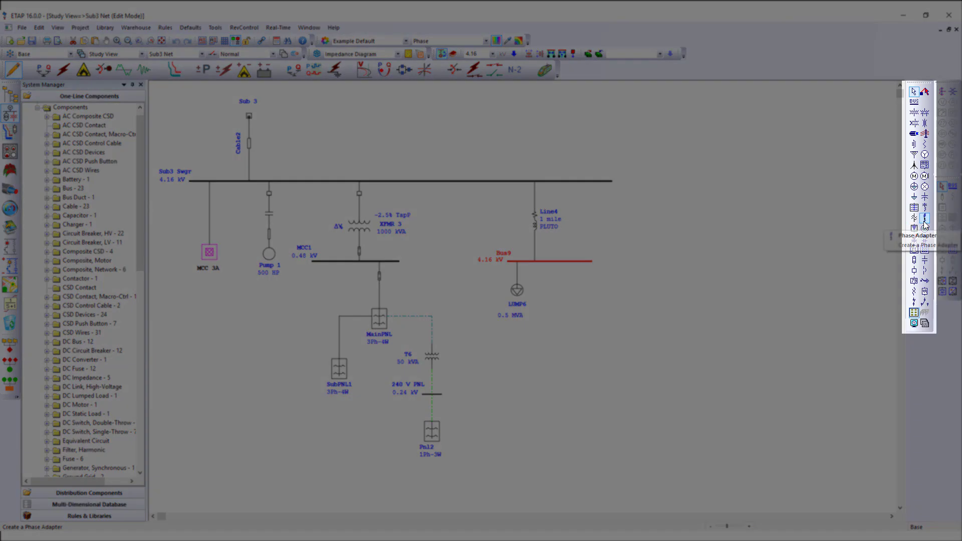
{"action": "left_click", "coordinate": [925, 219]}
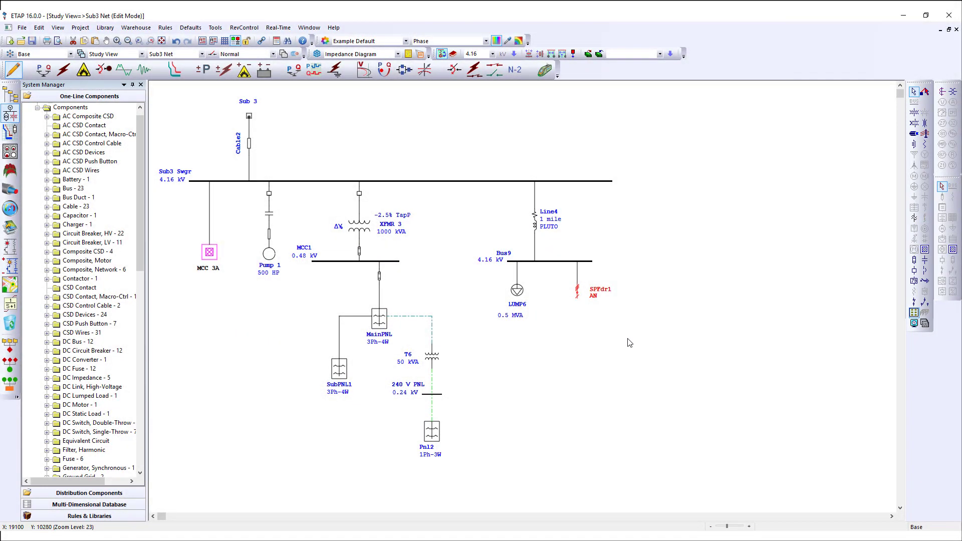
{"action": "left_click", "coordinate": [912, 134]}
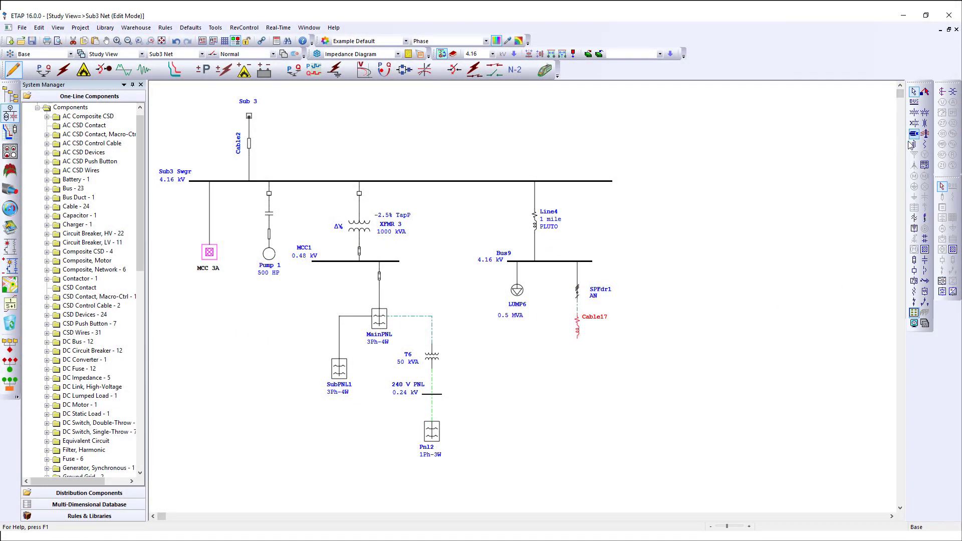
{"action": "left_click", "coordinate": [915, 261]}
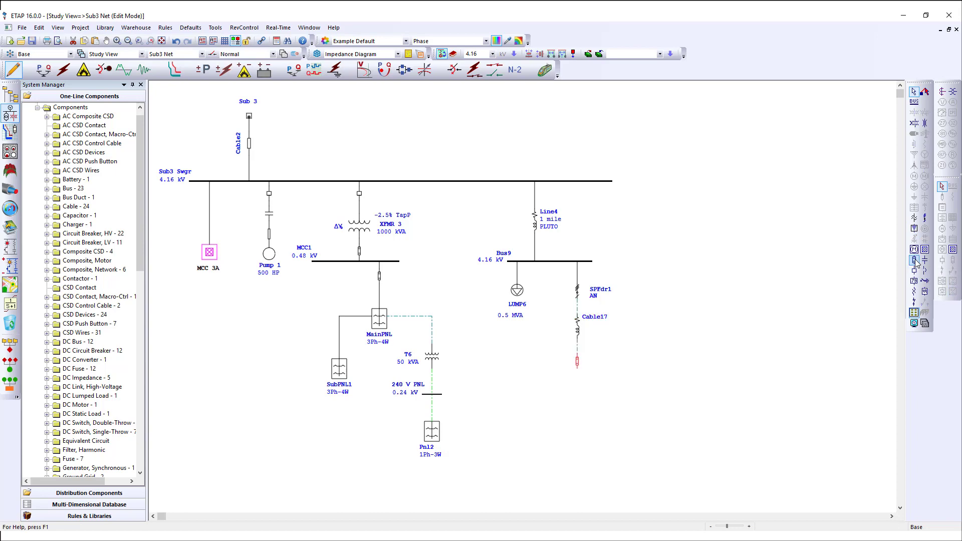
{"action": "left_click", "coordinate": [914, 101]}
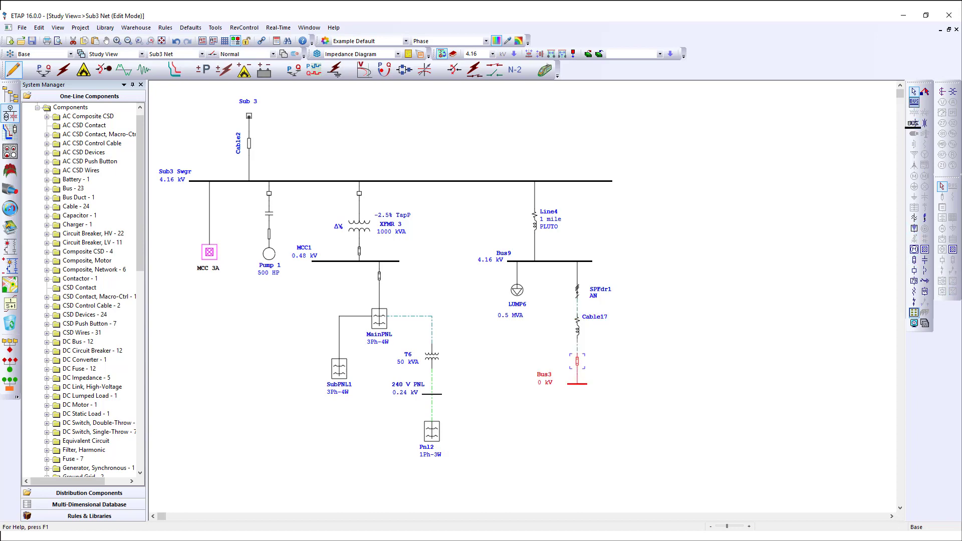
{"action": "left_click", "coordinate": [914, 175]}
{"action": "left_click", "coordinate": [578, 413]}
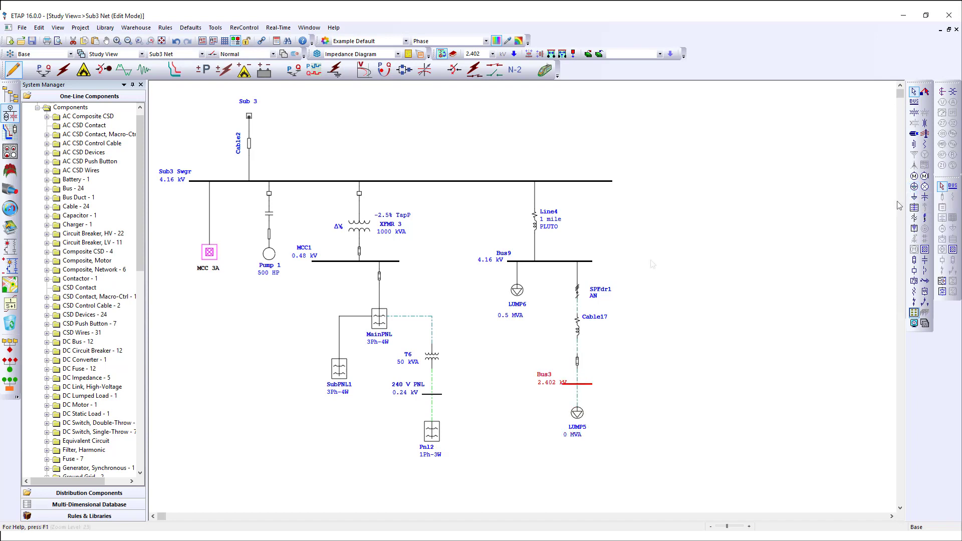
{"action": "left_click", "coordinate": [587, 55]}
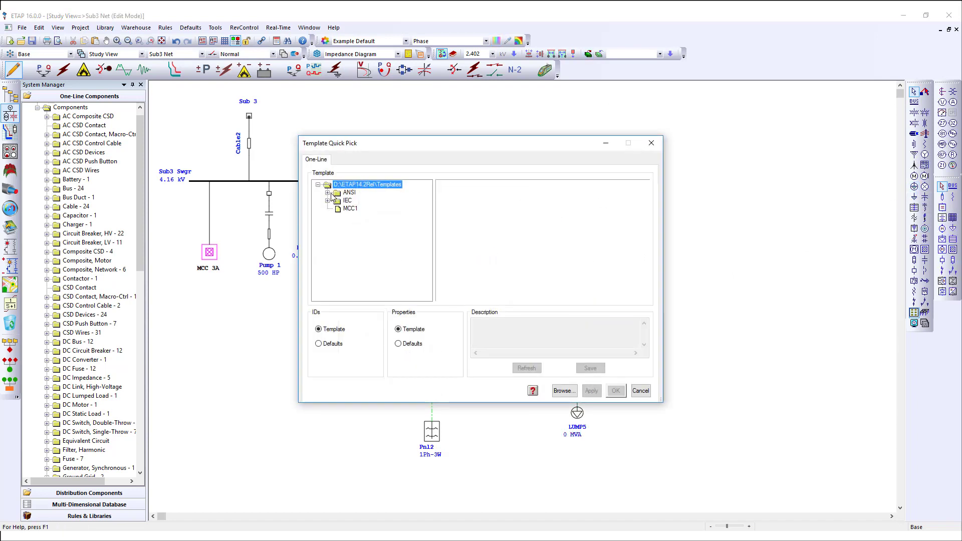
Apply the ANSI > IEEE Test Systems MCC1 template and place Comp Mtr1 under the MCC1 bus
{"action": "left_click", "coordinate": [329, 193]}
{"action": "left_click", "coordinate": [337, 209]}
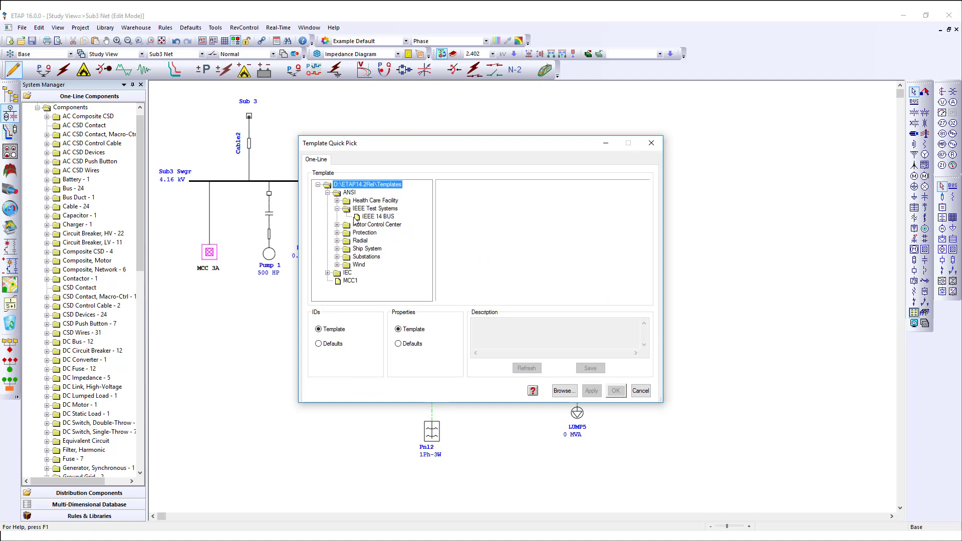
{"action": "left_click", "coordinate": [370, 217]}
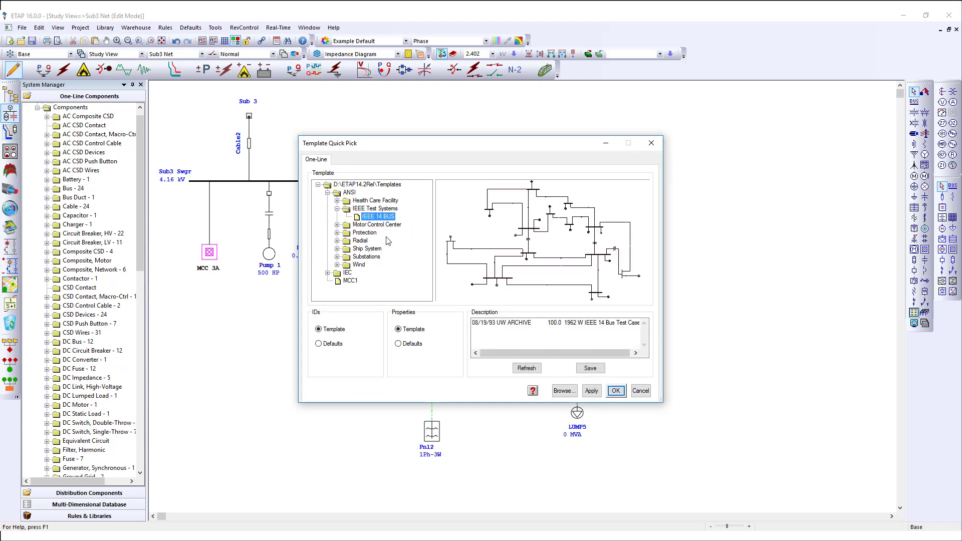
{"action": "left_click", "coordinate": [350, 281]}
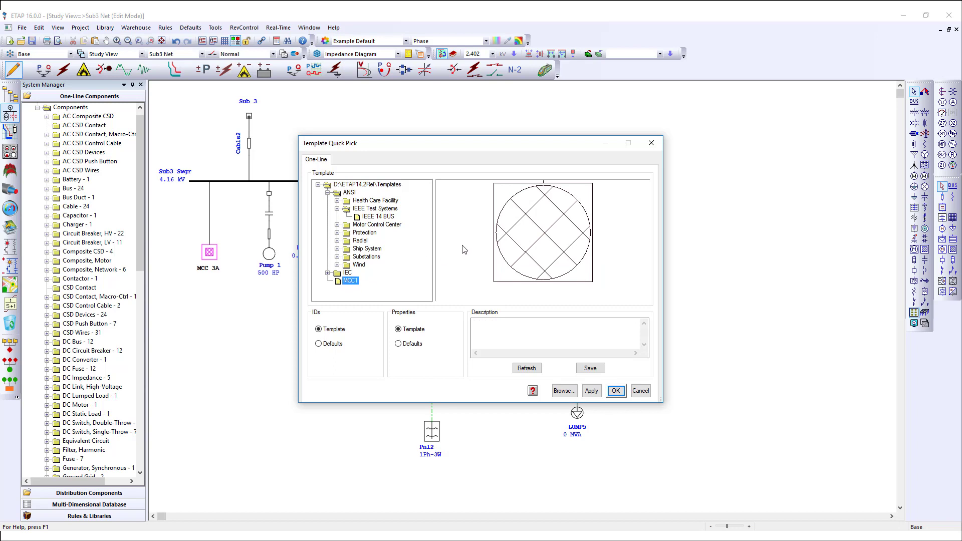
{"action": "left_click", "coordinate": [591, 391]}
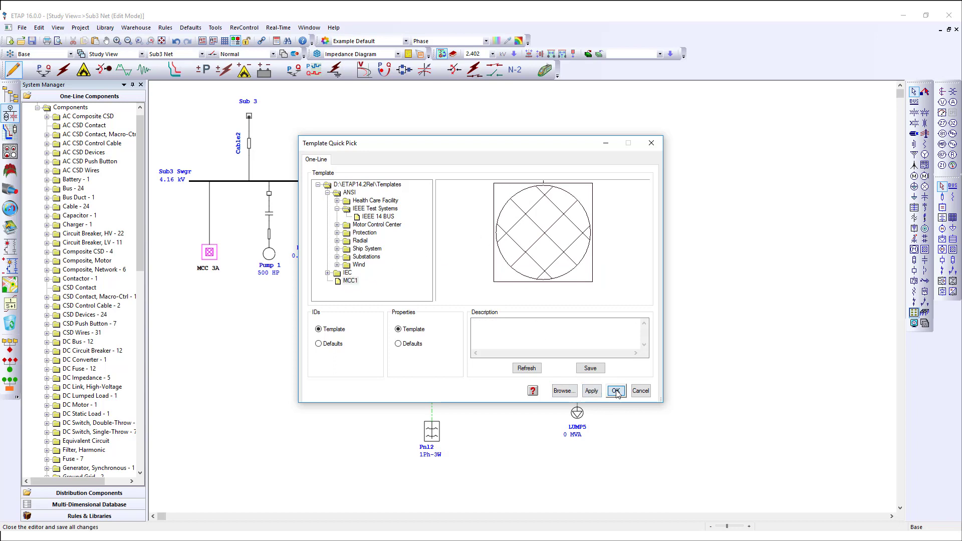
{"action": "left_click", "coordinate": [616, 391]}
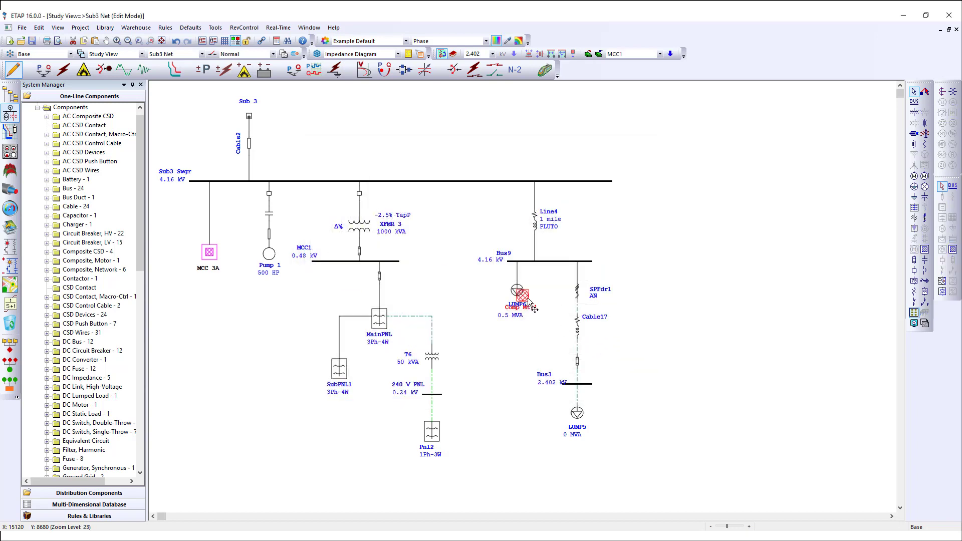
{"action": "mouse_move", "coordinate": [530, 303]}
{"action": "left_mouse_down"}
{"action": "mouse_move", "coordinate": [356, 308]}
{"action": "mouse_move", "coordinate": [326, 301]}
{"action": "mouse_move", "coordinate": [319, 262]}
{"action": "left_mouse_up"}
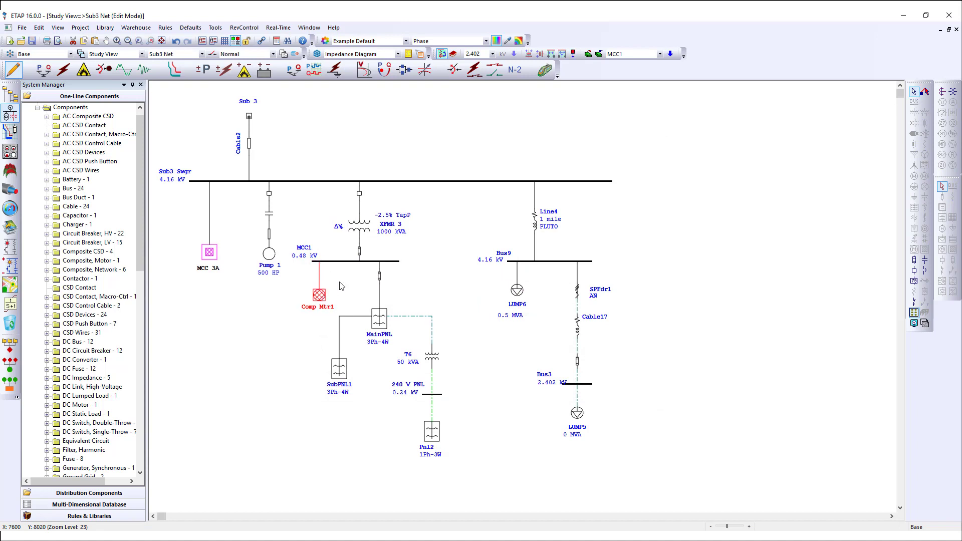
View Comp Mtr1's motors, switch to the DC System diagram and open the Help menu
{"action": "double_click", "coordinate": [320, 296]}
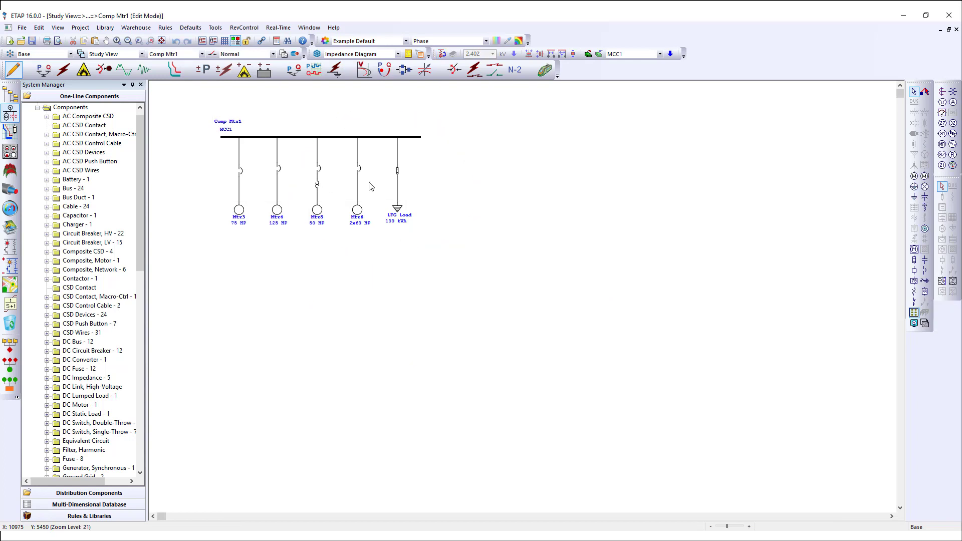
{"action": "left_click", "coordinate": [202, 54]}
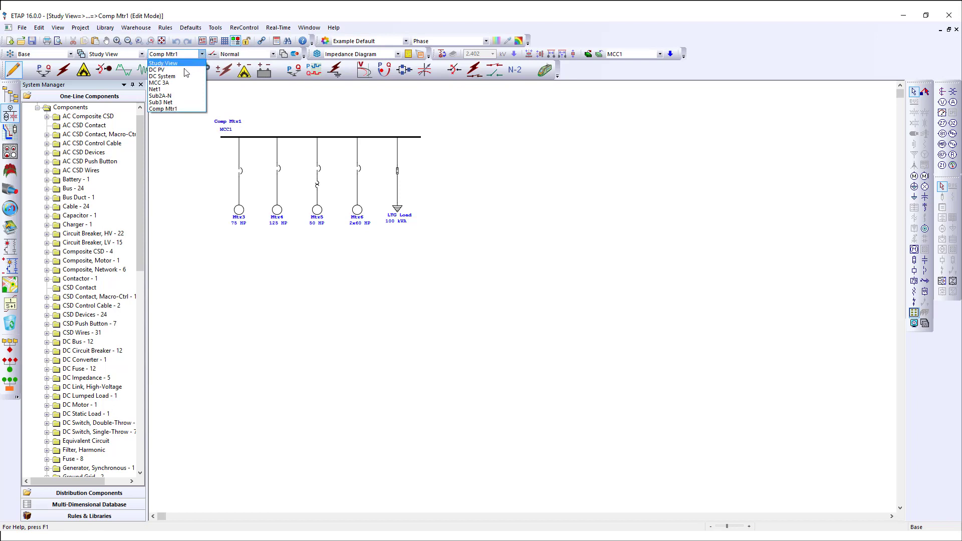
{"action": "left_click", "coordinate": [168, 76]}
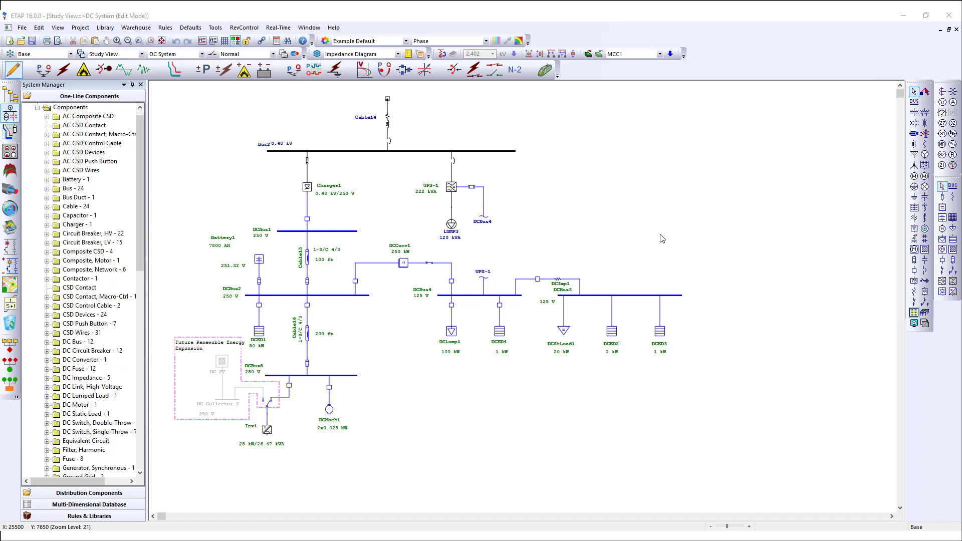
{"action": "left_click", "coordinate": [334, 28]}
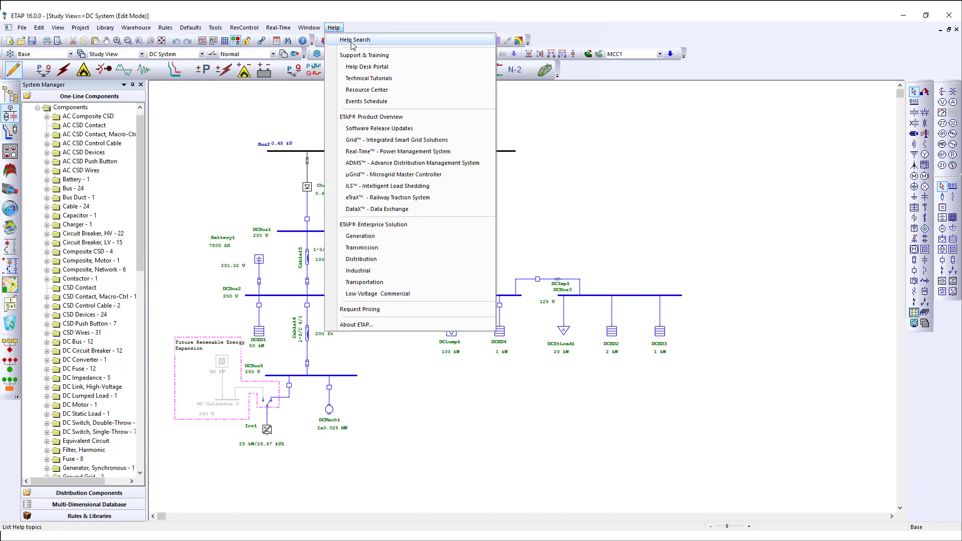